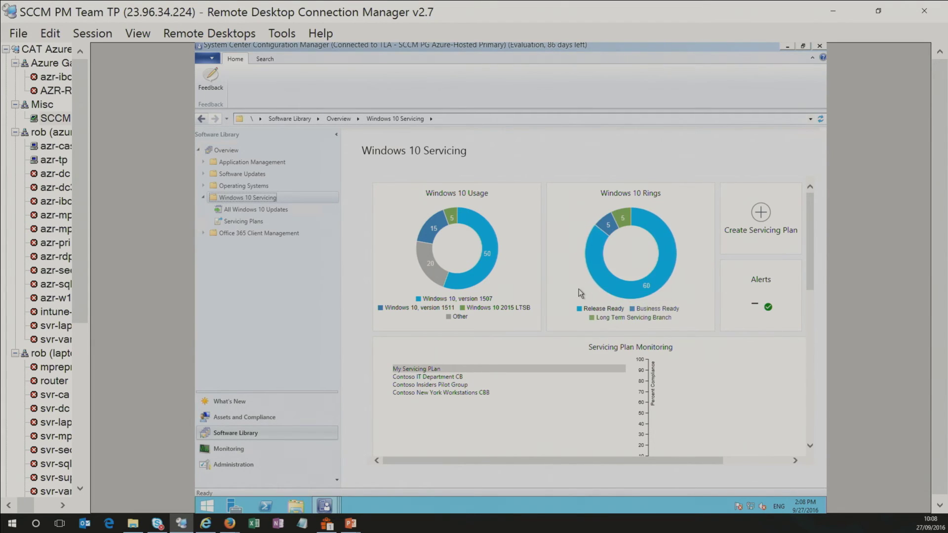
Review the Windows 10 Rings chart and look through the Contoso servicing plans under Servicing Plan Monitoring on the dashboard.
{"action": "mouse_move", "coordinate": [675, 246]}
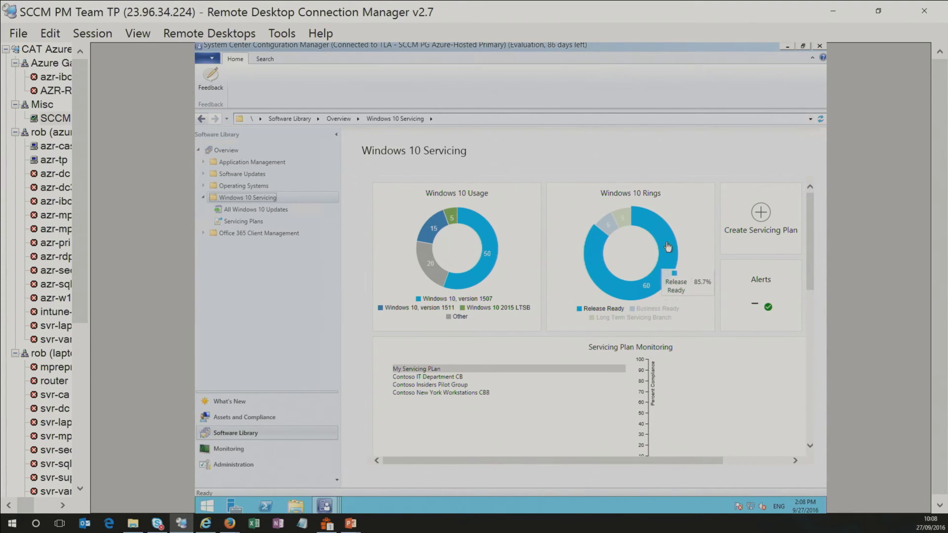
{"action": "mouse_move", "coordinate": [605, 226]}
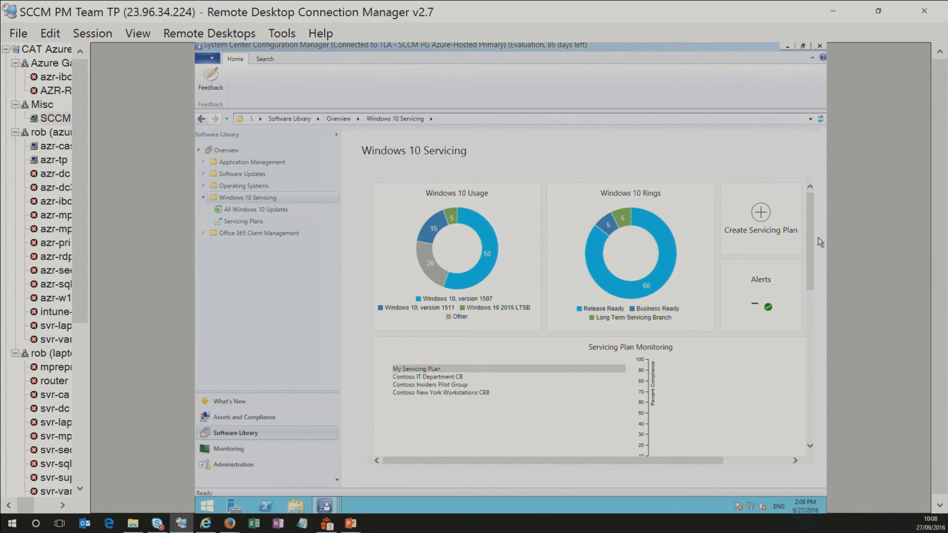
{"action": "left_click_drag", "start_coordinate": [813, 241], "coordinate": [816, 285]}
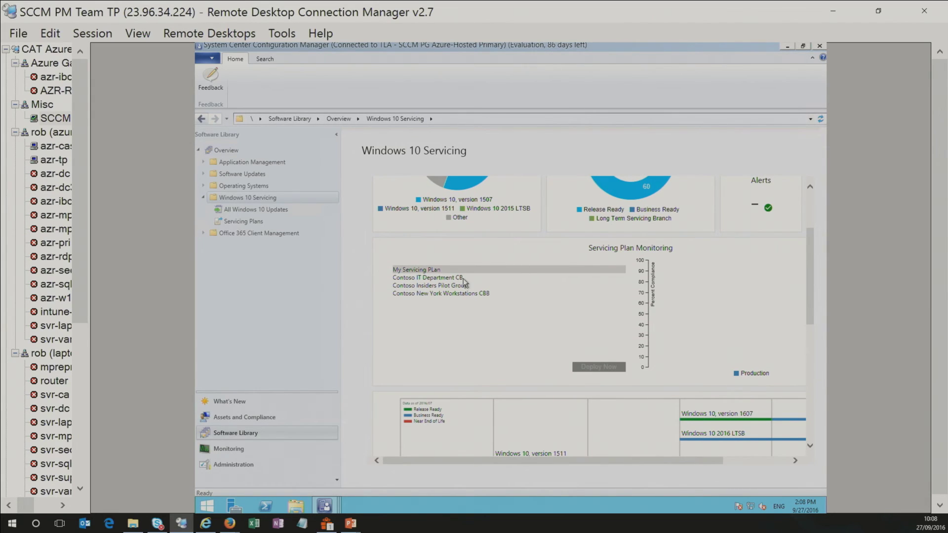
{"action": "left_click", "coordinate": [464, 278]}
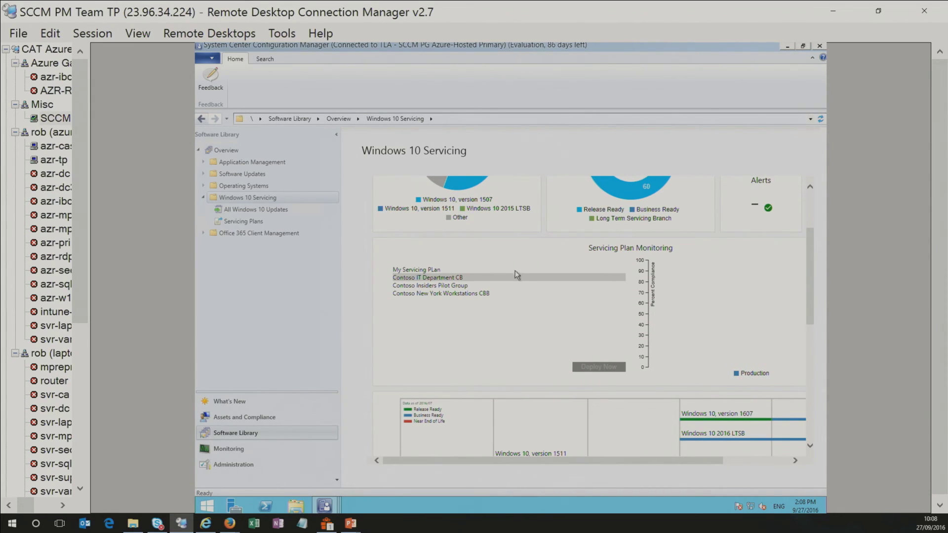
{"action": "left_click", "coordinate": [473, 285]}
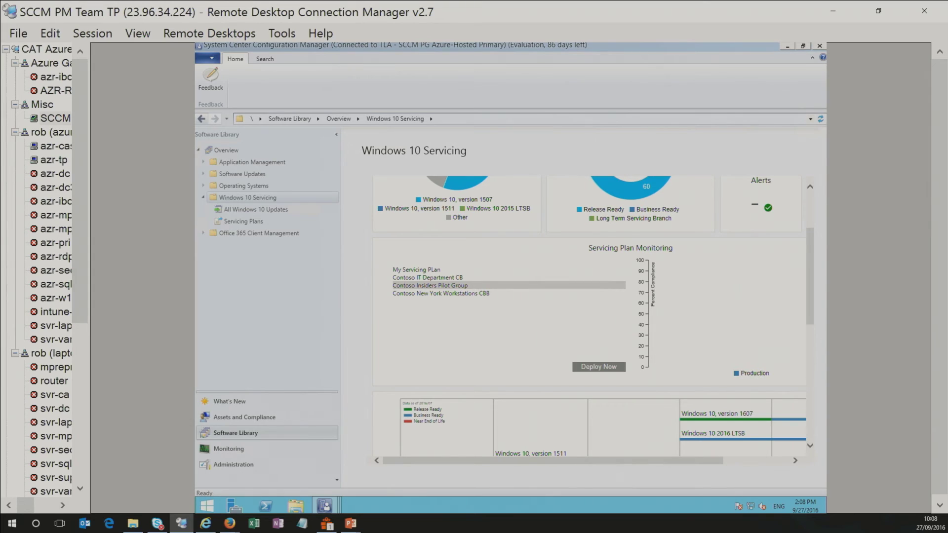
{"action": "left_click", "coordinate": [464, 294]}
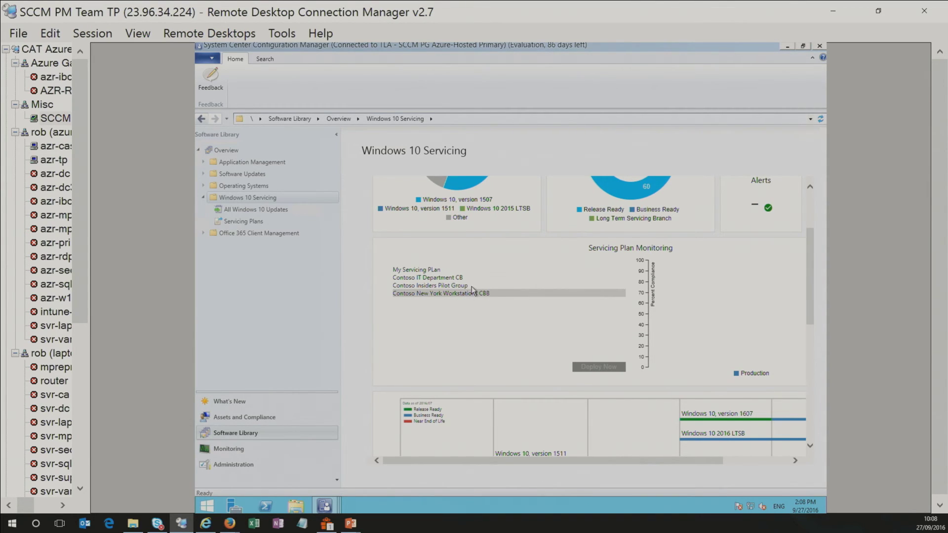
{"action": "mouse_move", "coordinate": [808, 262]}
{"action": "left_mouse_down"}
{"action": "mouse_move", "coordinate": [796, 337]}
{"action": "mouse_move", "coordinate": [804, 211]}
{"action": "left_mouse_up"}
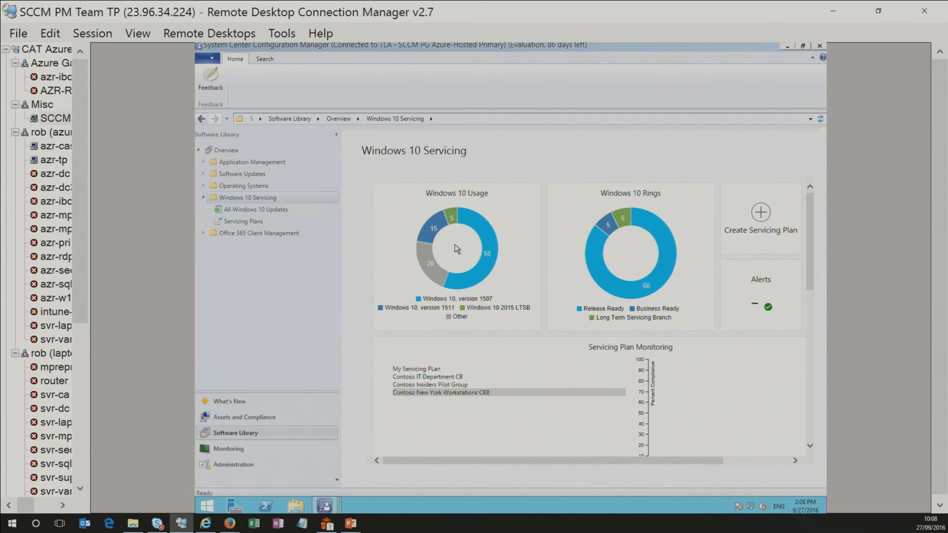
Start creating a new servicing plan from the Servicing Plans node and name it Pilot.
{"action": "left_click", "coordinate": [258, 221]}
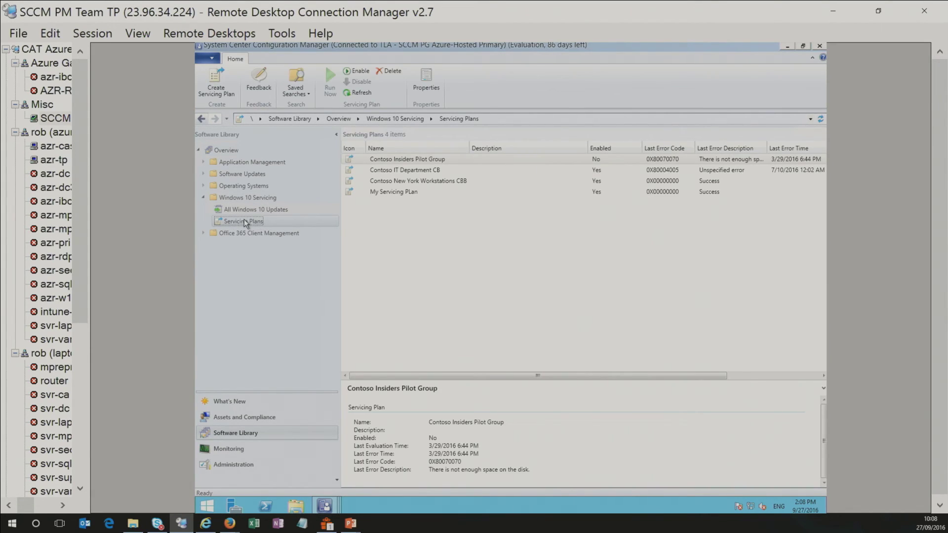
{"action": "right_click", "coordinate": [245, 224]}
{"action": "left_click", "coordinate": [294, 228]}
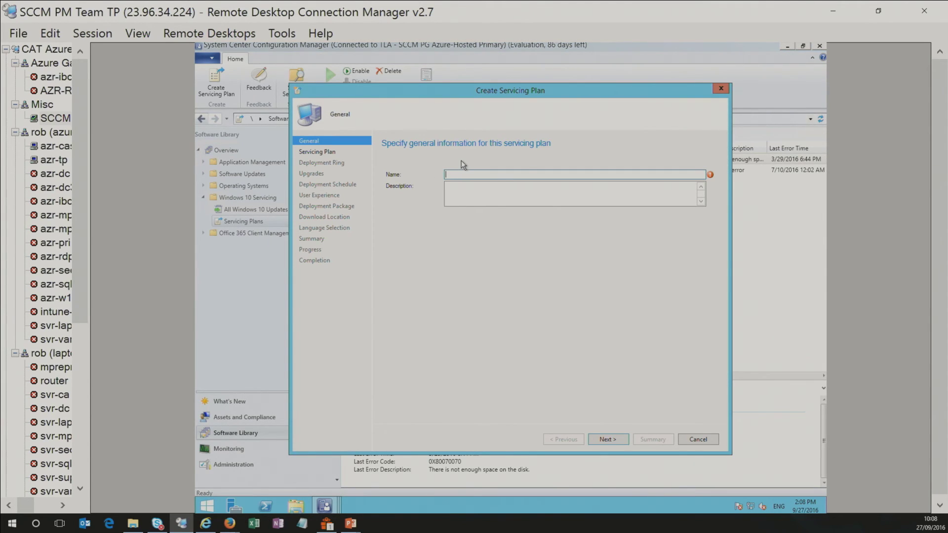
{"action": "type", "text": "plLOT"}
{"action": "key", "text": "BackSpace"}
{"action": "key", "text": "BackSpace"}
{"action": "key", "text": "BackSpace"}
{"action": "key", "text": "BackSpace"}
{"action": "key", "text": "BackSpace"}
{"action": "type", "text": "Pilot"}
{"action": "left_click", "coordinate": [606, 441]}
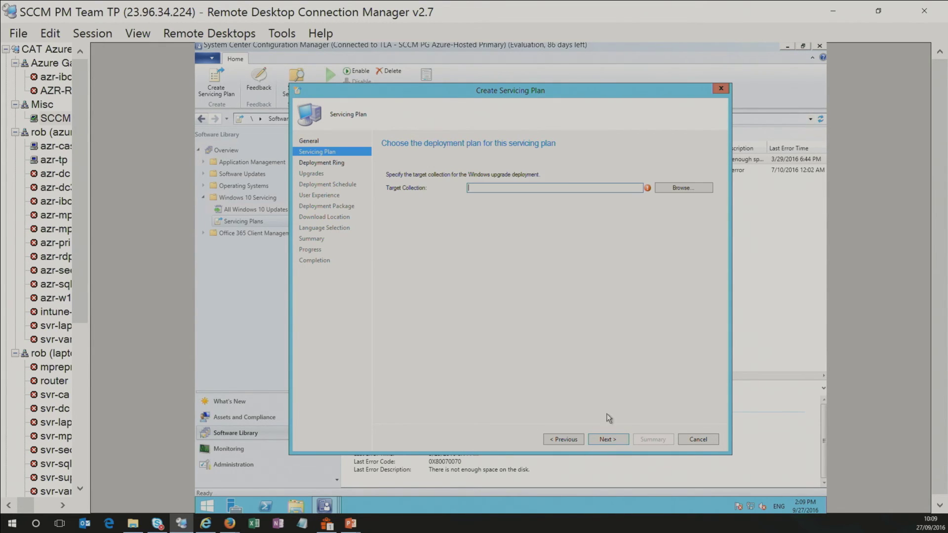
Target the Contoso IT device collection and set the Release Ready deployment ring to wait 3 days after publication.
{"action": "left_click", "coordinate": [670, 188]}
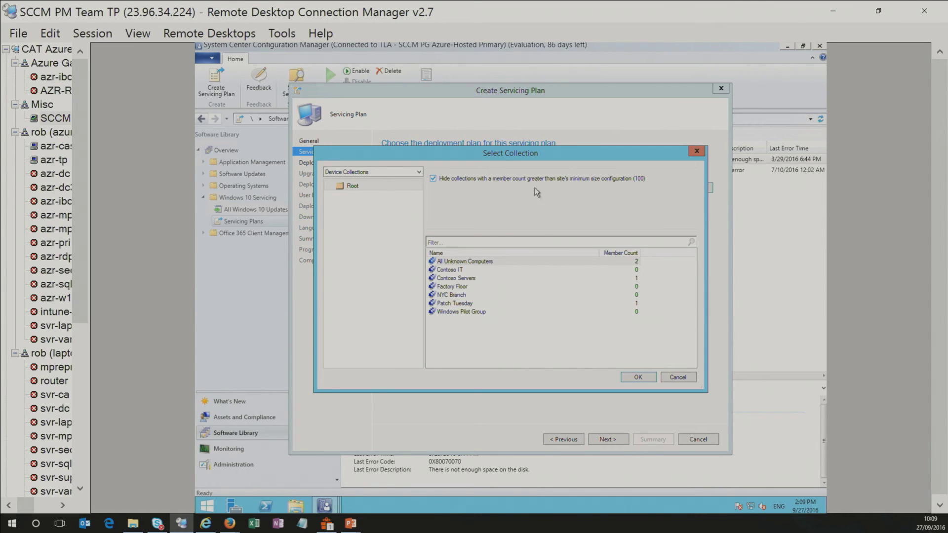
{"action": "left_click", "coordinate": [465, 270]}
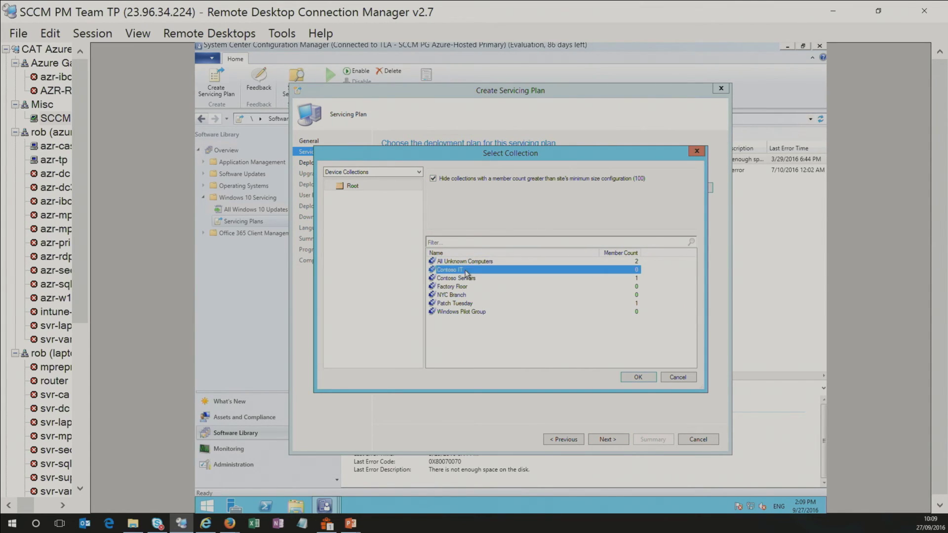
{"action": "left_click", "coordinate": [638, 378]}
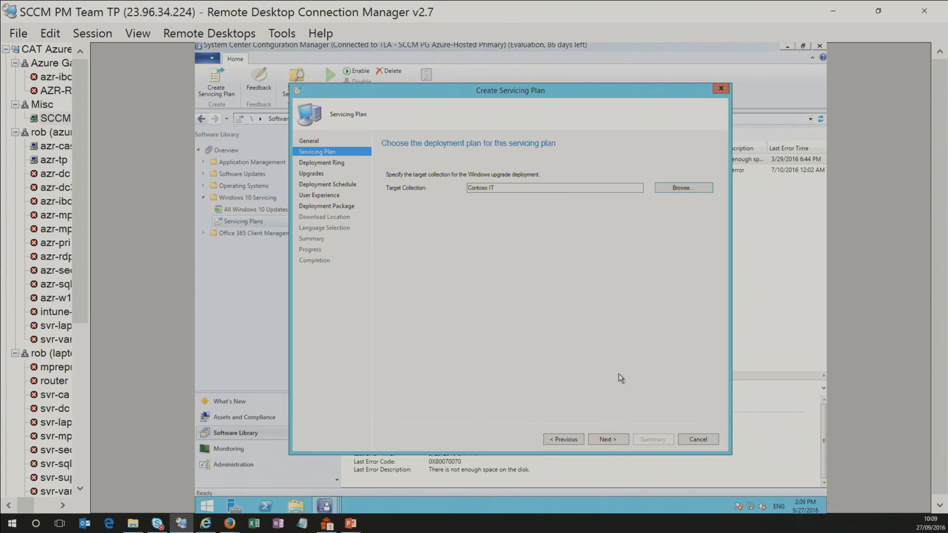
{"action": "left_click", "coordinate": [612, 439]}
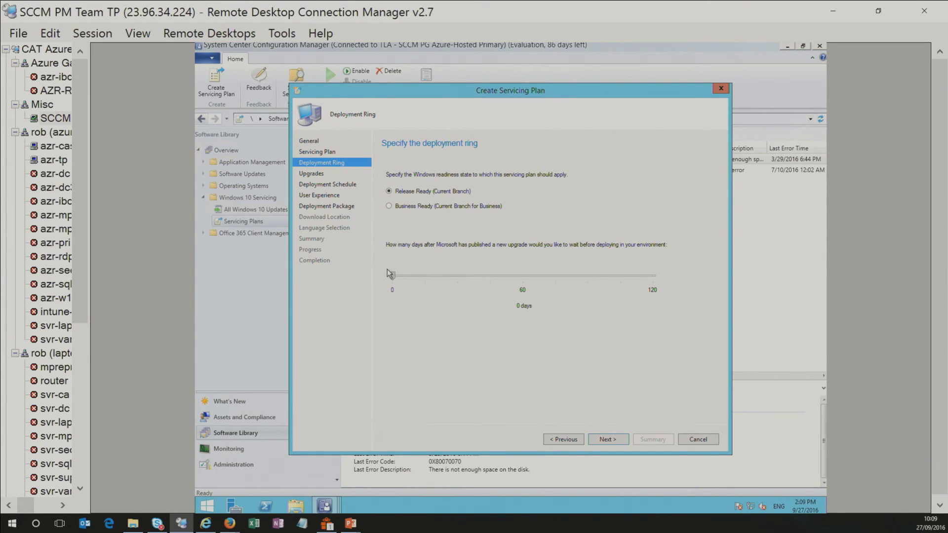
{"action": "left_click_drag", "start_coordinate": [393, 279], "coordinate": [400, 279]}
{"action": "left_click", "coordinate": [606, 440]}
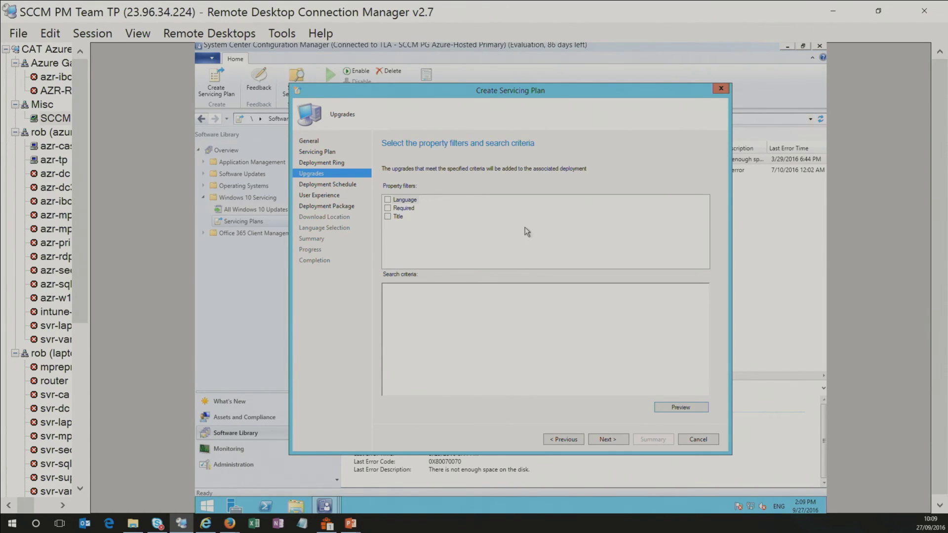
Preview the upgrades returned without any property filters, widening the Title column to read the full names.
{"action": "left_click", "coordinate": [679, 405]}
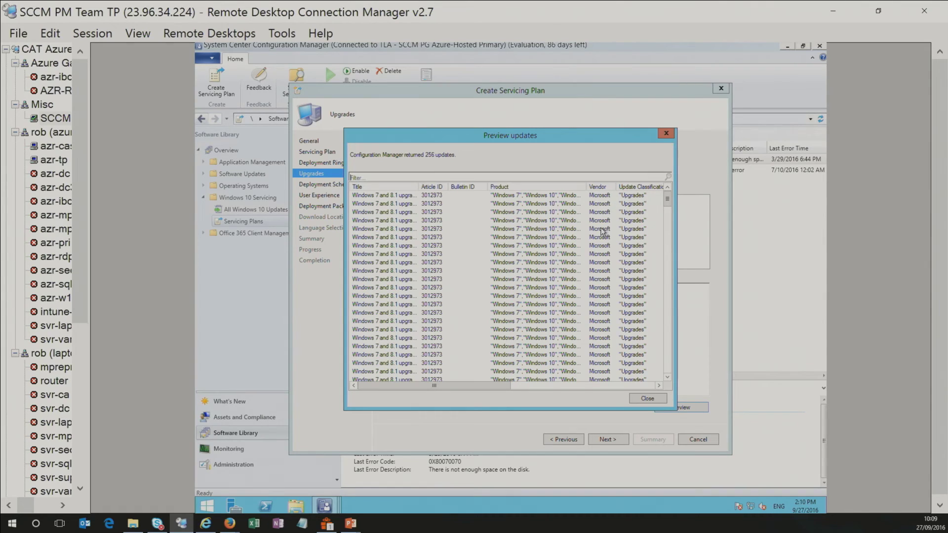
{"action": "double_click", "coordinate": [418, 187]}
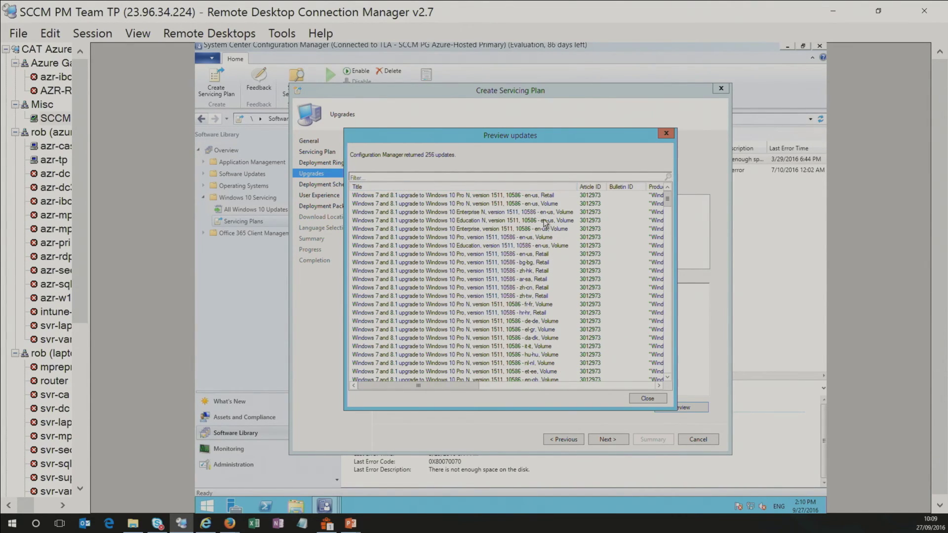
{"action": "left_click_drag", "start_coordinate": [667, 208], "coordinate": [658, 332]}
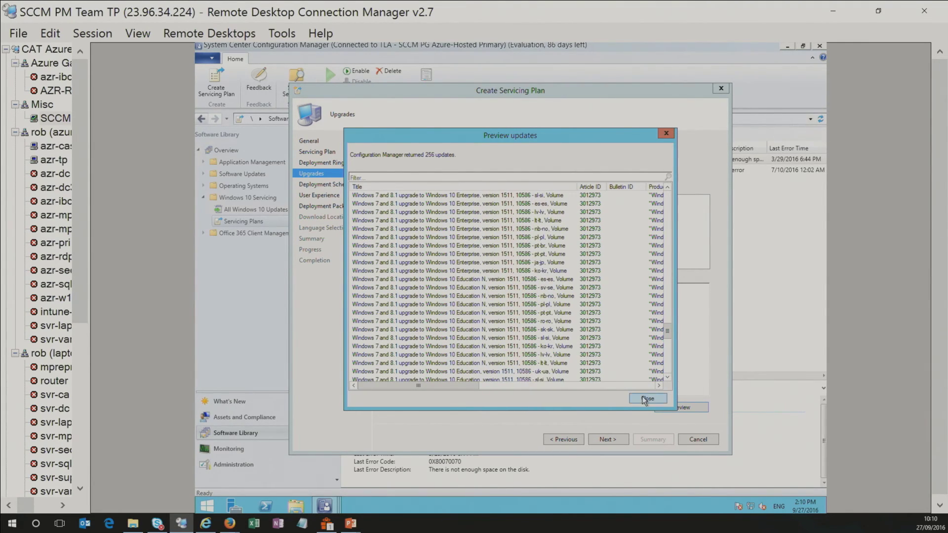
{"action": "left_click", "coordinate": [644, 398]}
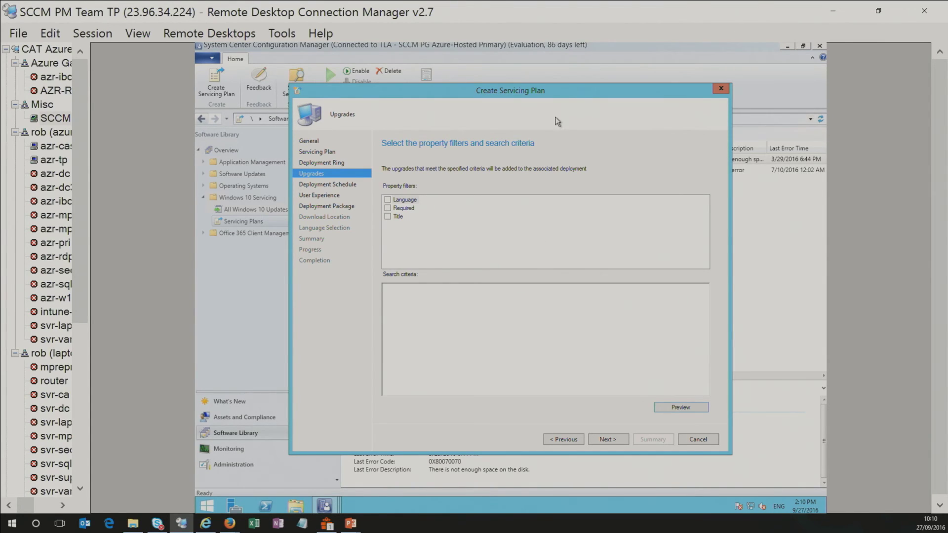
Add a Language property filter to the upgrades and restrict it to English.
{"action": "left_click", "coordinate": [395, 201]}
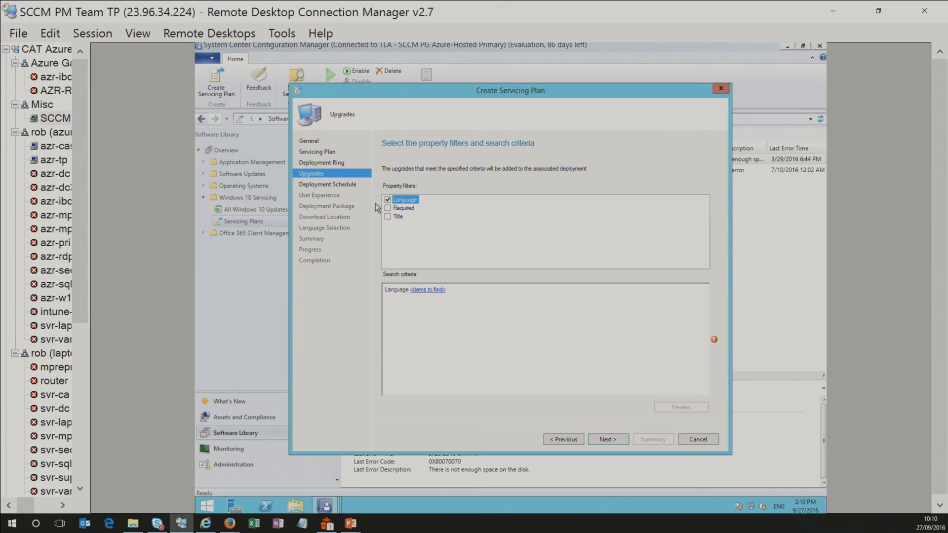
{"action": "left_click", "coordinate": [421, 290]}
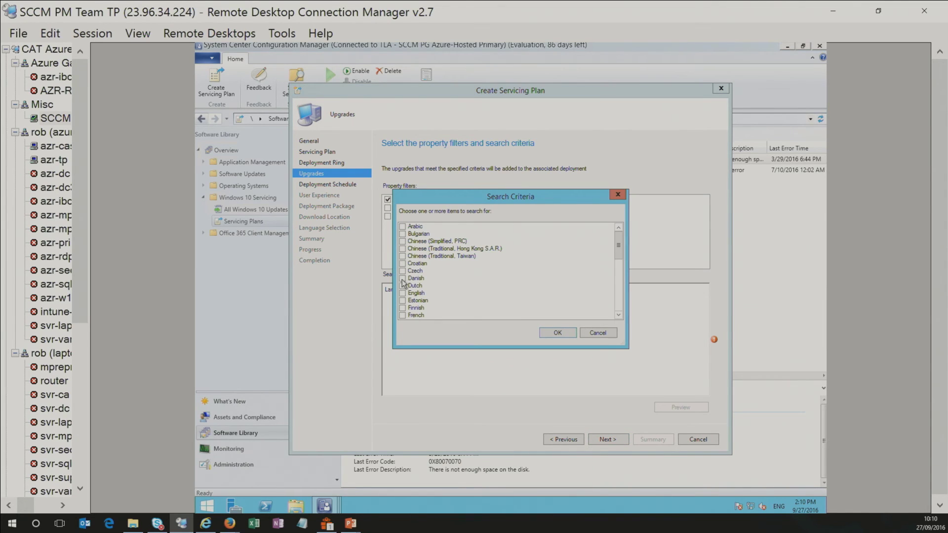
{"action": "left_click", "coordinate": [402, 293]}
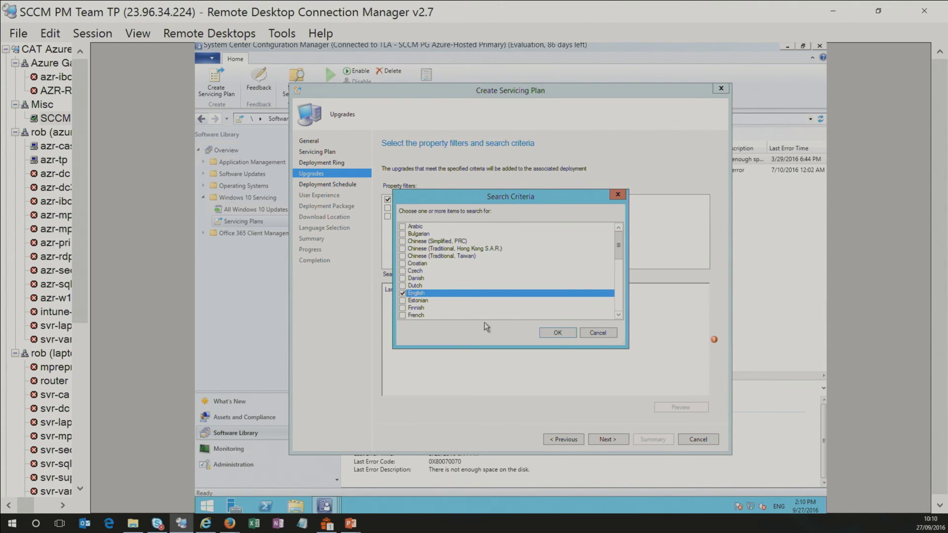
{"action": "left_click", "coordinate": [557, 332]}
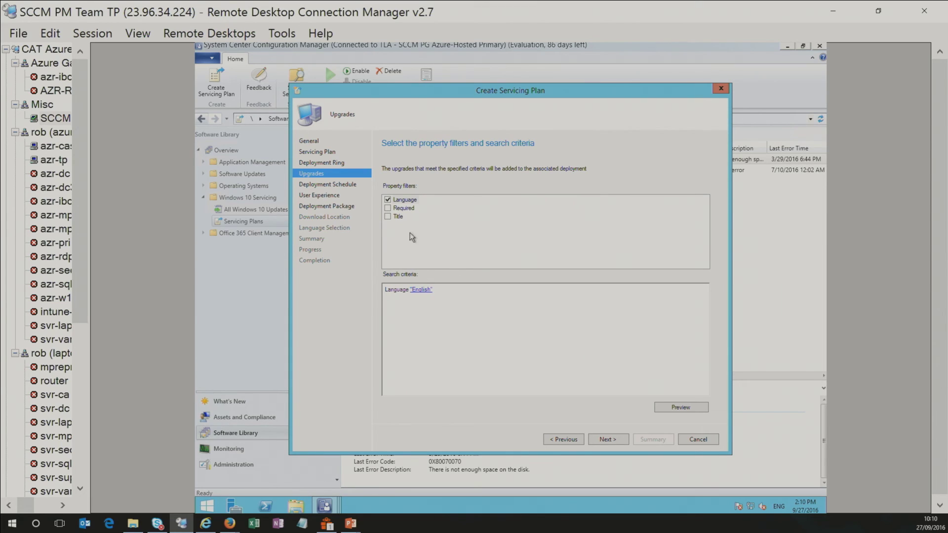
Add a Title property filter to the upgrades with the search text "Enterprise,".
{"action": "left_click", "coordinate": [387, 216]}
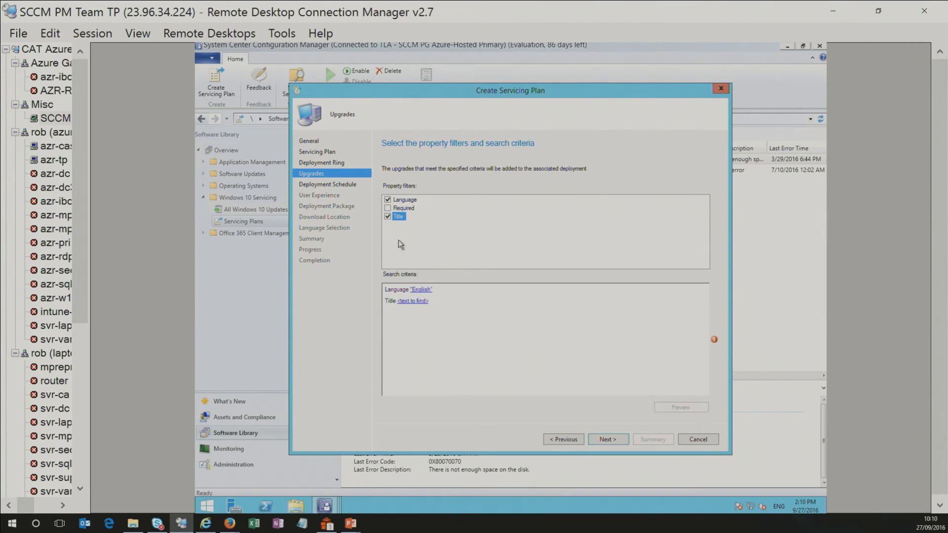
{"action": "left_click", "coordinate": [420, 301]}
{"action": "type", "text": "Enterorise,"}
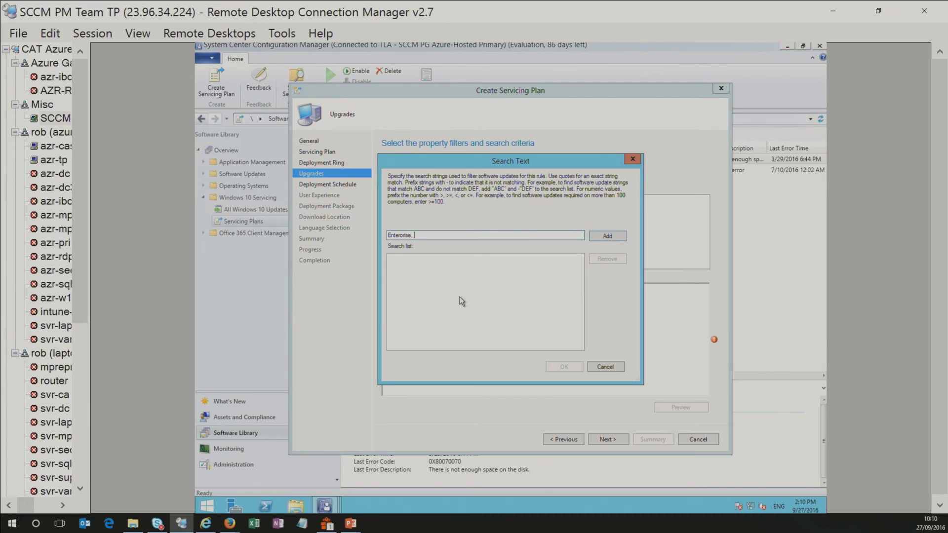
{"action": "key", "text": "BackSpace"}
{"action": "key", "text": "BackSpace"}
{"action": "key", "text": "BackSpace"}
{"action": "key", "text": "BackSpace"}
{"action": "key", "text": "BackSpace"}
{"action": "key", "text": "BackSpace"}
{"action": "key", "text": "BackSpace"}
{"action": "key", "text": "BackSpace"}
{"action": "key", "text": "BackSpace"}
{"action": "type", "text": "erprise,"}
{"action": "left_click", "coordinate": [607, 236]}
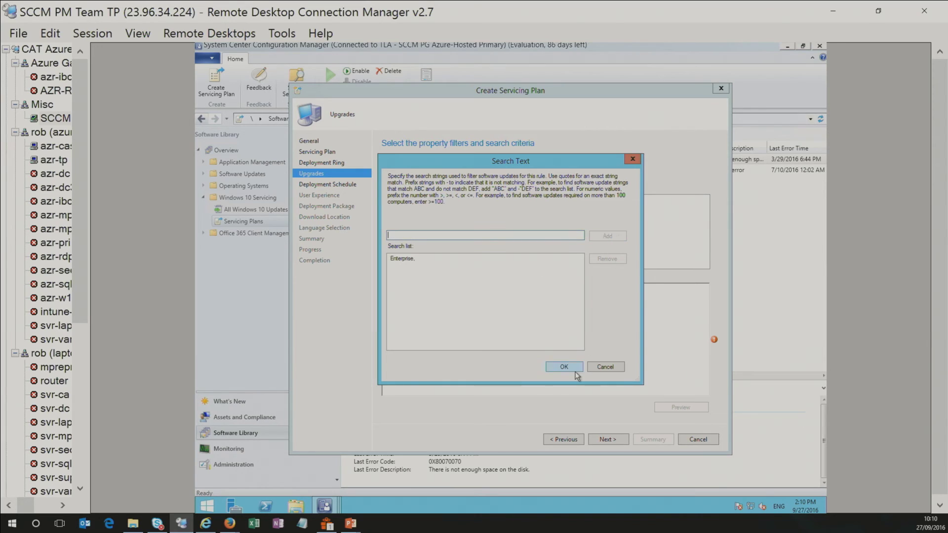
{"action": "left_click", "coordinate": [564, 367]}
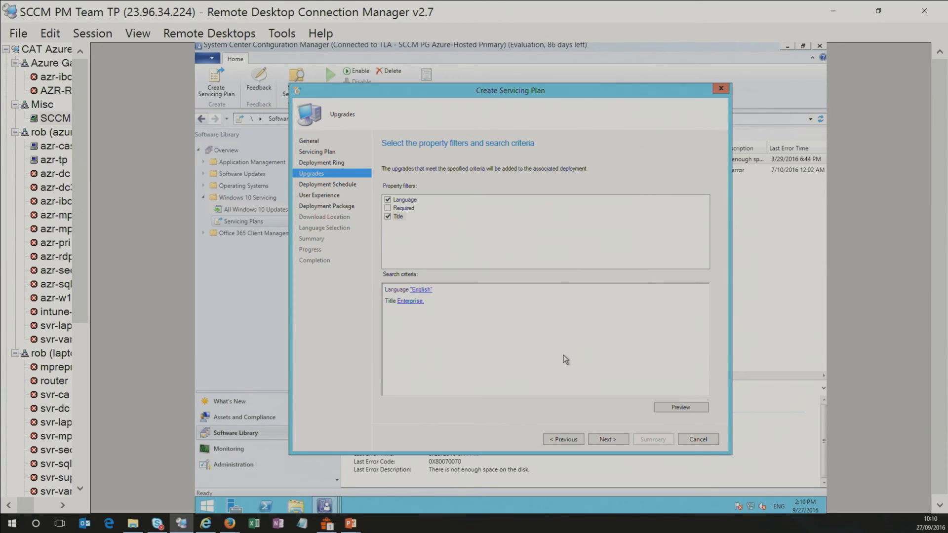
Preview the upgrades that match the English language and Enterprise title filters, then close the preview.
{"action": "left_click", "coordinate": [664, 407]}
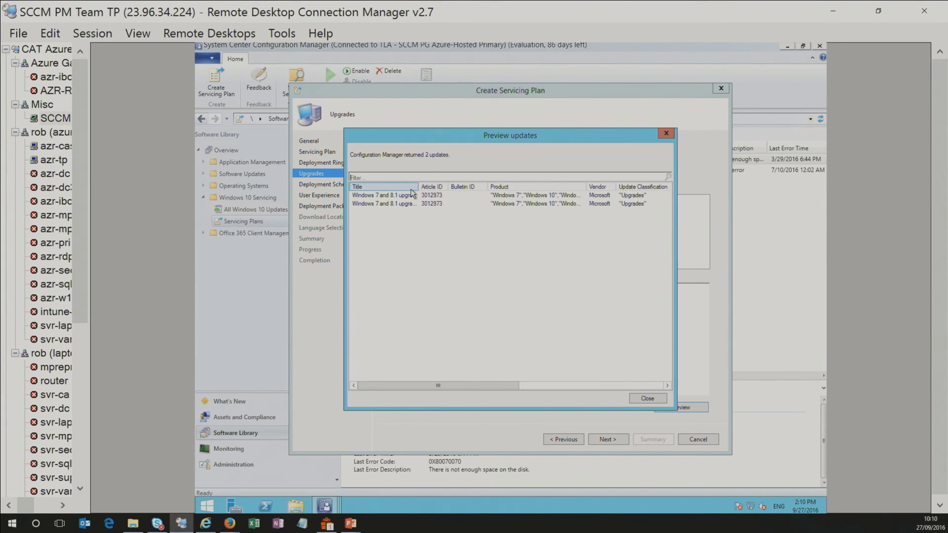
{"action": "mouse_move", "coordinate": [419, 187]}
{"action": "left_mouse_down"}
{"action": "mouse_move", "coordinate": [459, 185]}
{"action": "mouse_move", "coordinate": [408, 187]}
{"action": "left_mouse_up"}
{"action": "left_click_drag", "start_coordinate": [482, 390], "coordinate": [427, 355]}
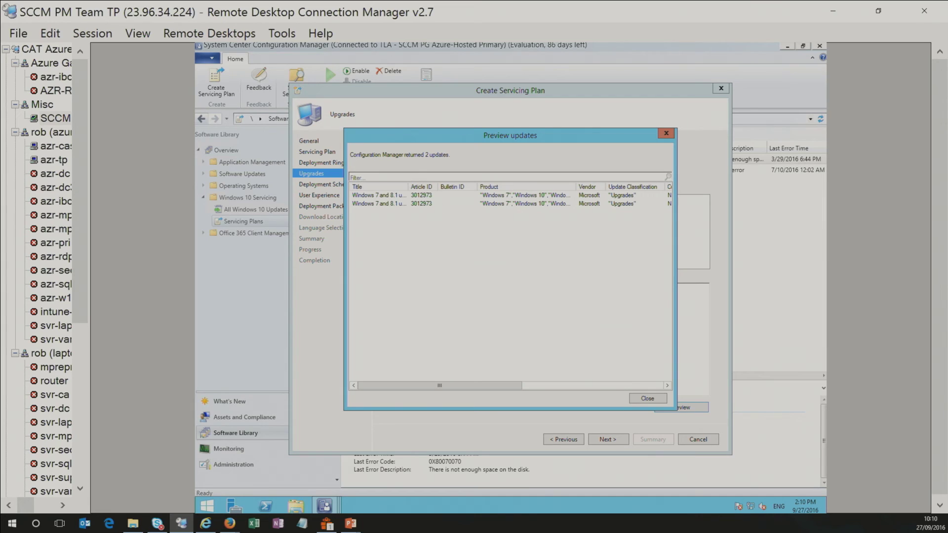
{"action": "left_click", "coordinate": [649, 397]}
Set the installation deadline to 4 days and the user notifications to display in Software Center and show all notifications.
{"action": "left_click", "coordinate": [607, 441]}
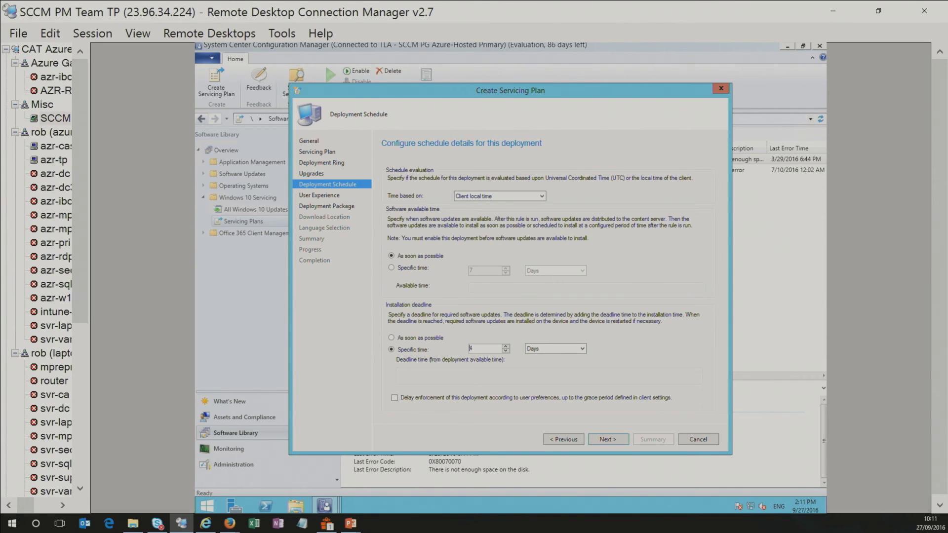
{"action": "left_click", "coordinate": [601, 440]}
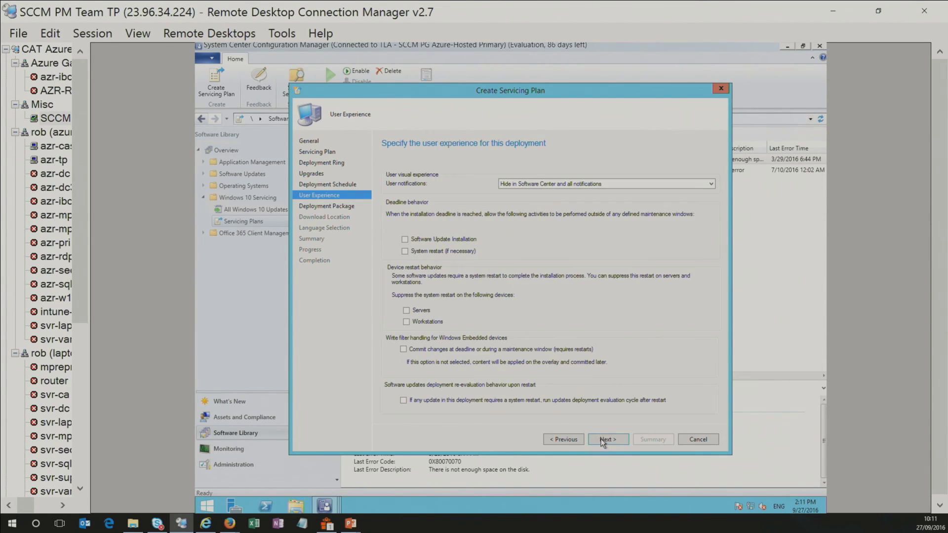
{"action": "left_click", "coordinate": [576, 185]}
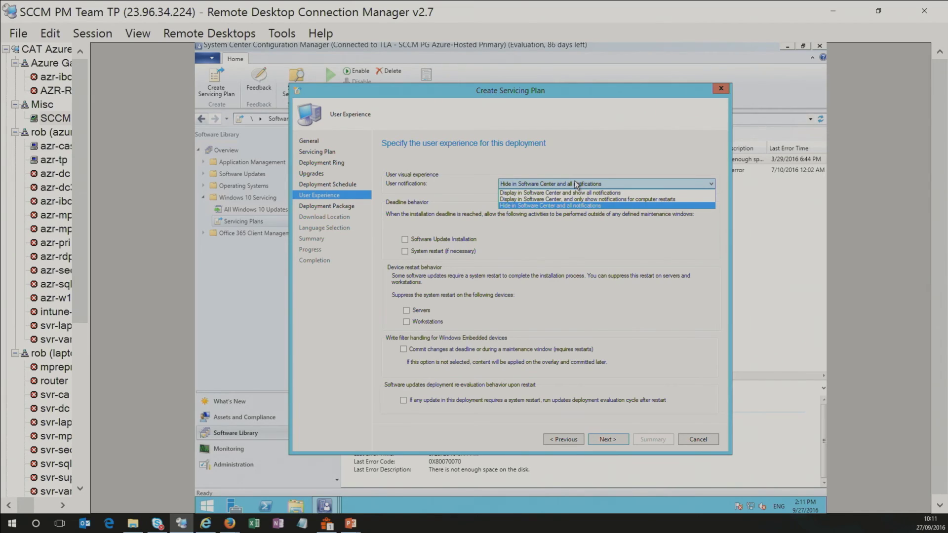
{"action": "left_click", "coordinate": [550, 193]}
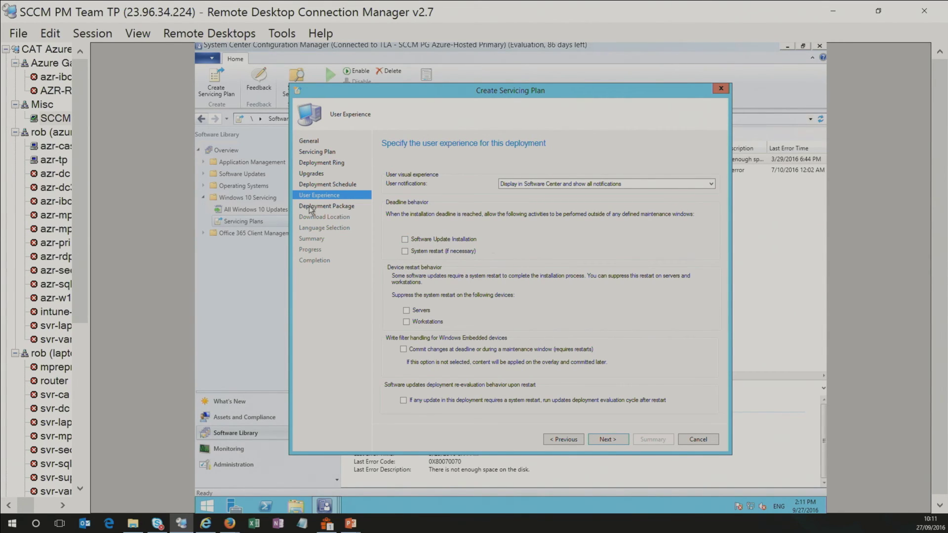
{"action": "left_click", "coordinate": [605, 440]}
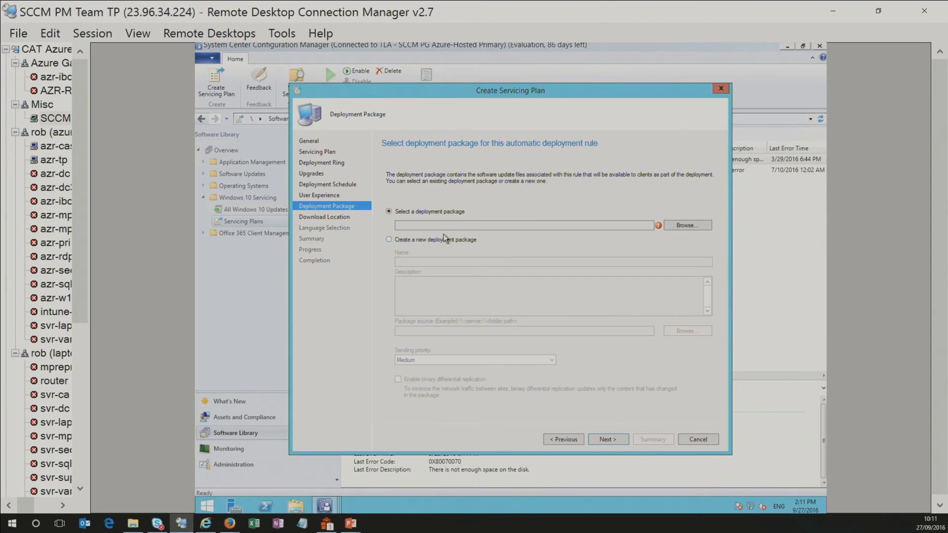
Select the existing In-Place Upgrade deployment package for the servicing plan.
{"action": "left_click", "coordinate": [690, 224]}
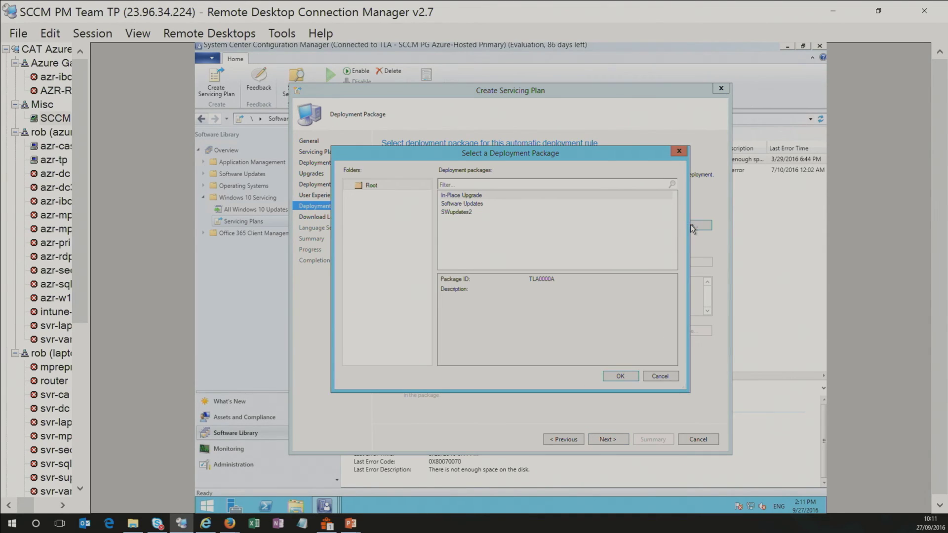
{"action": "double_click", "coordinate": [458, 196]}
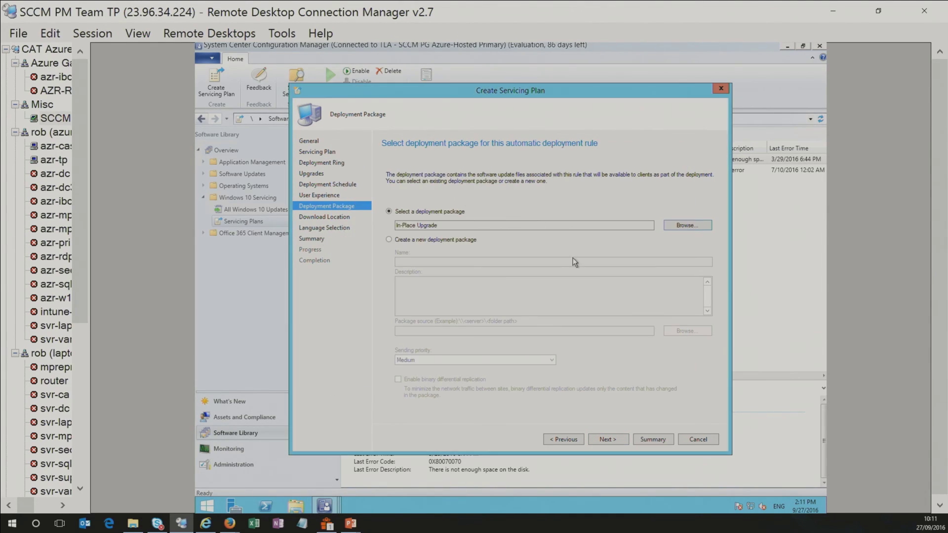
{"action": "left_click", "coordinate": [615, 440]}
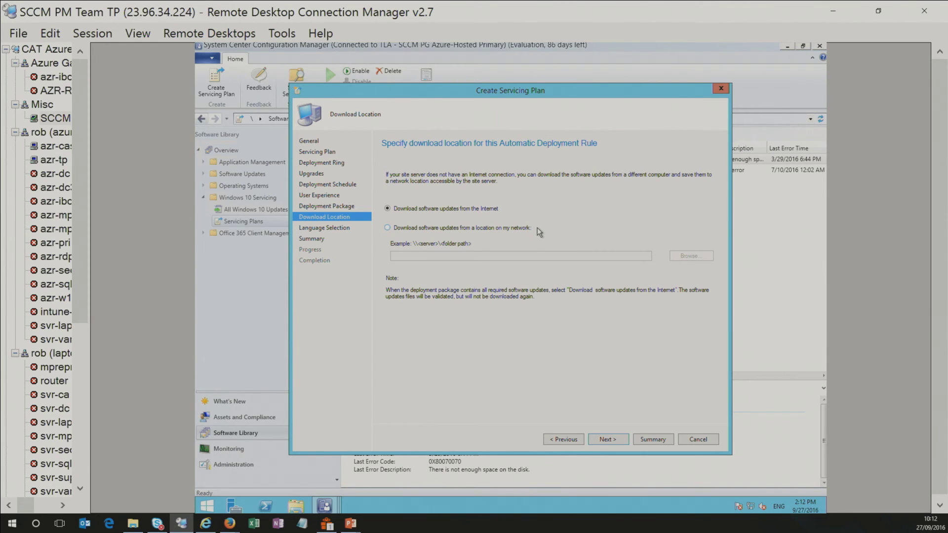
Keep the Internet download location and English update files, and apply the summarized settings to create the servicing plan.
{"action": "left_click", "coordinate": [602, 441]}
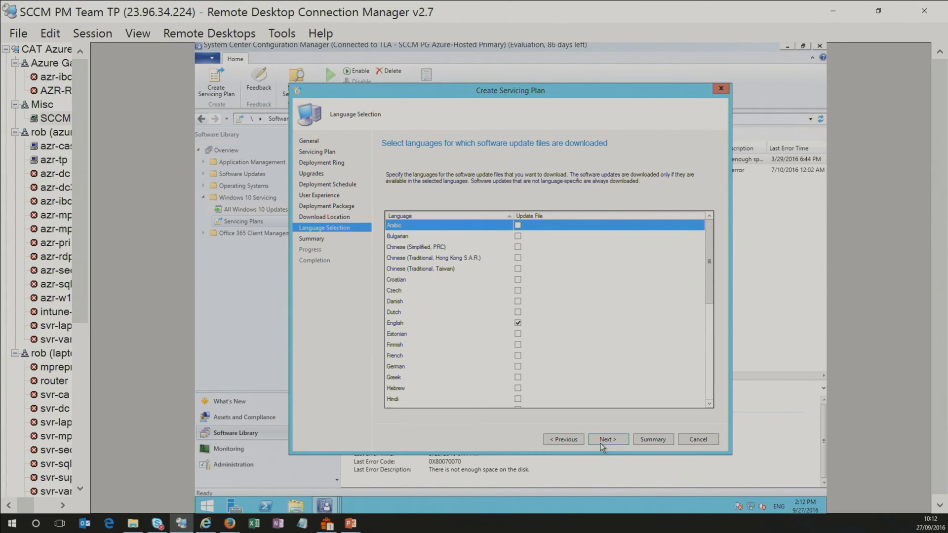
{"action": "left_click", "coordinate": [606, 445]}
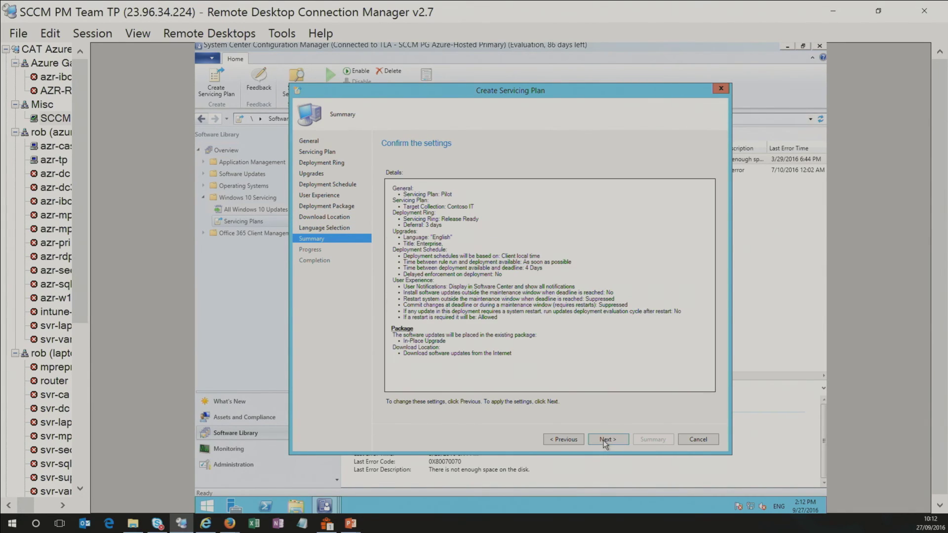
{"action": "left_click", "coordinate": [603, 441]}
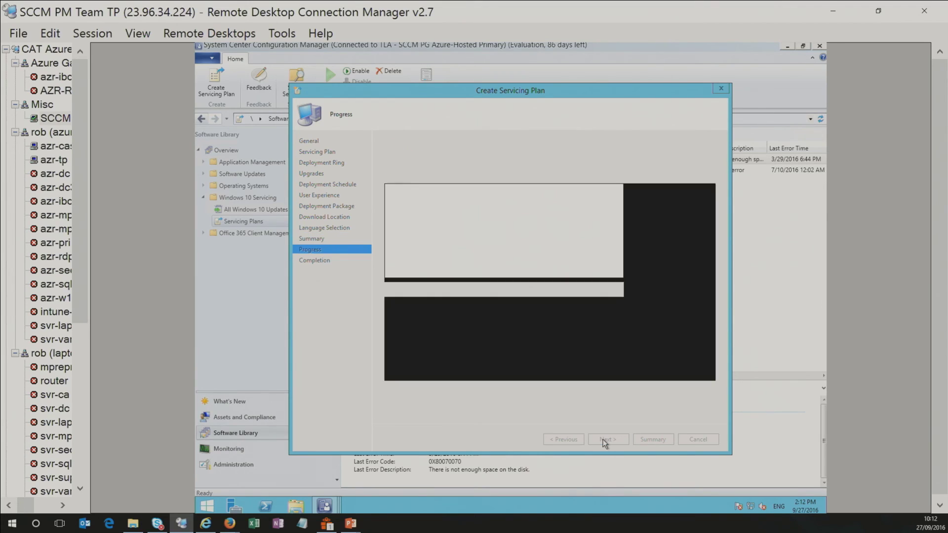